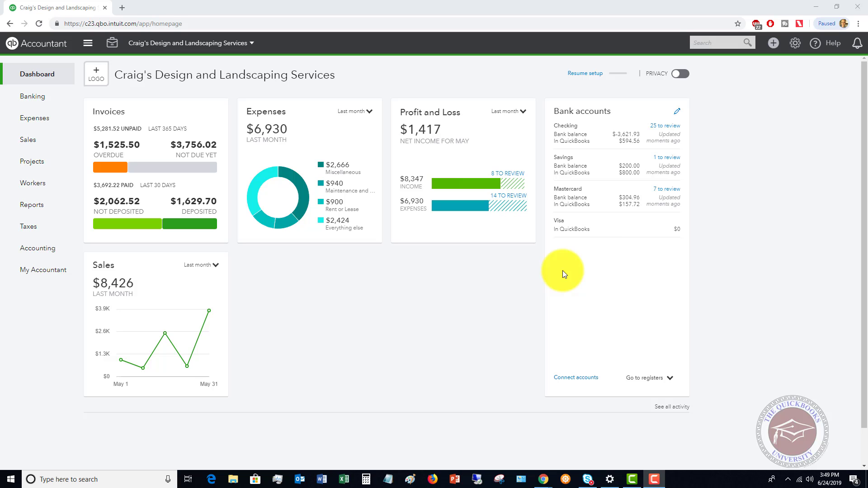
Pay the $241.23 Brosnahan Insurance Agency bill from Checking, keeping Print later checked, and save
left_click(774, 44)
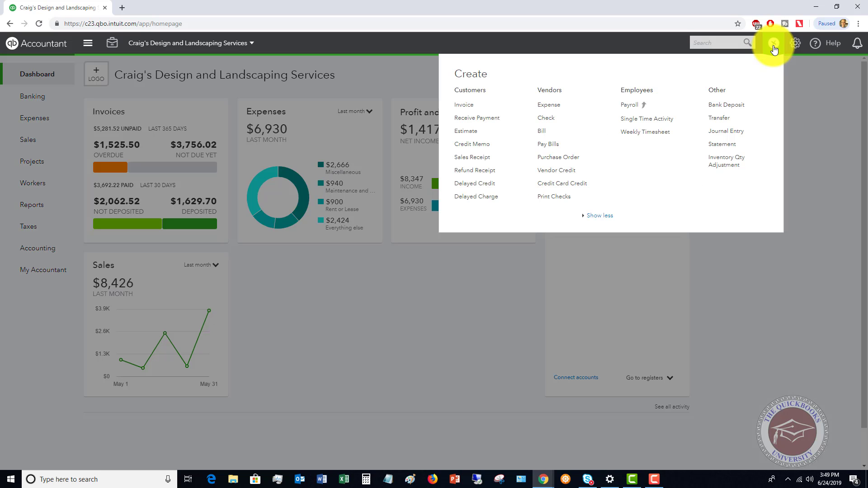
left_click(550, 144)
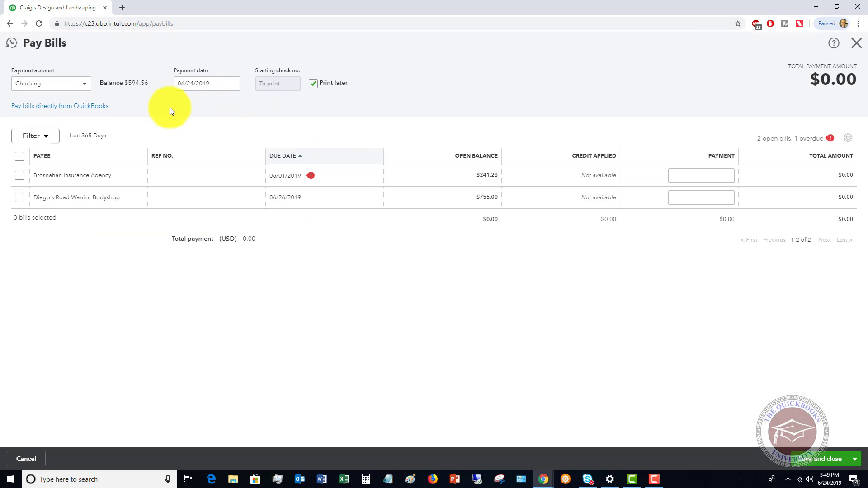
left_click(19, 175)
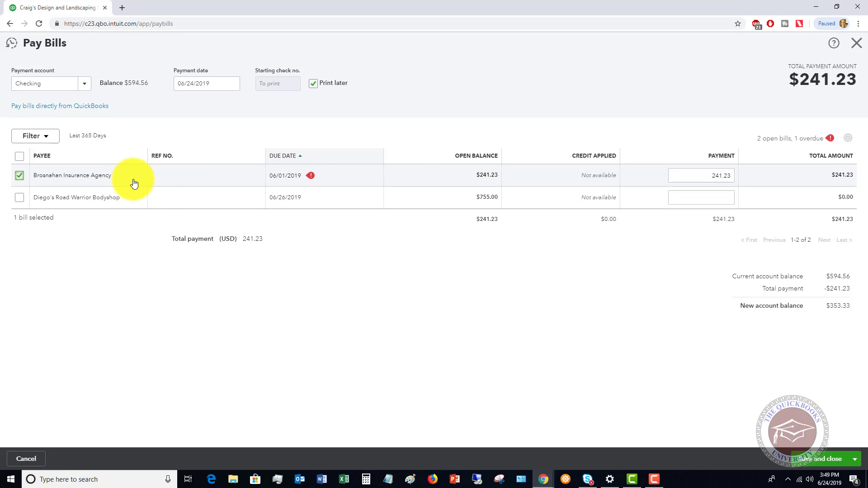
left_click(316, 85)
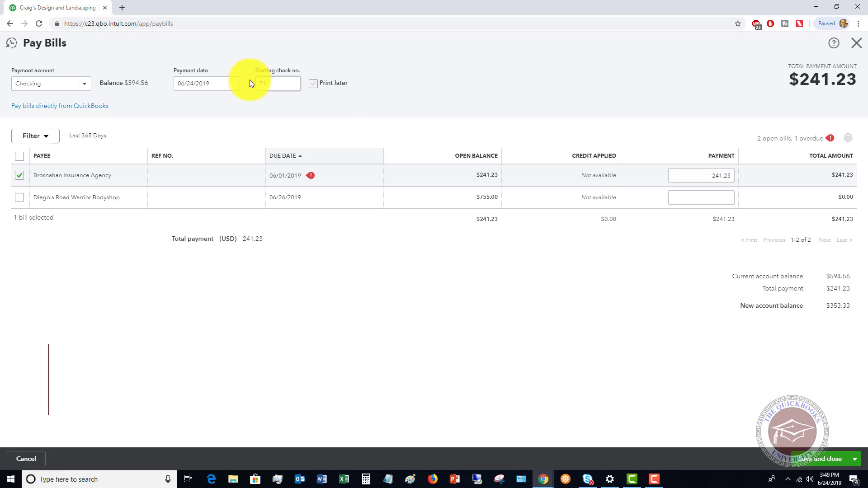
left_click(313, 84)
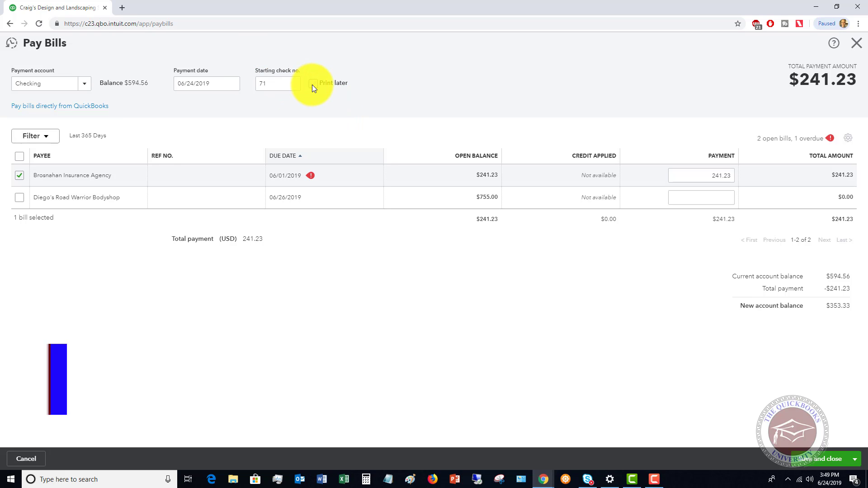
left_click(313, 85)
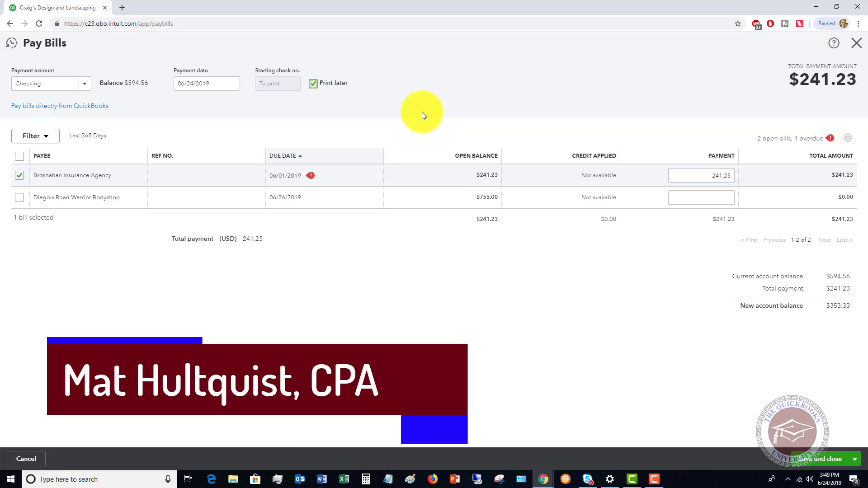
left_click(819, 461)
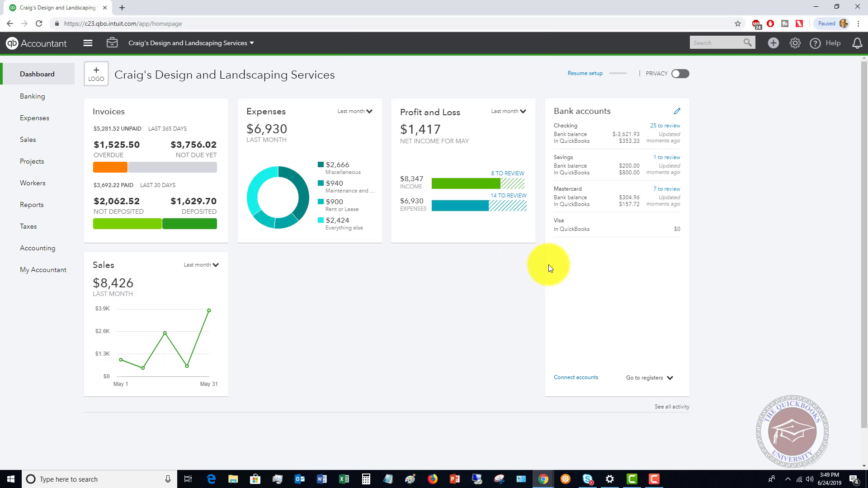
Open Print Checks to see the $241.23 Brosnahan bill payment queued at check 3254
left_click(774, 43)
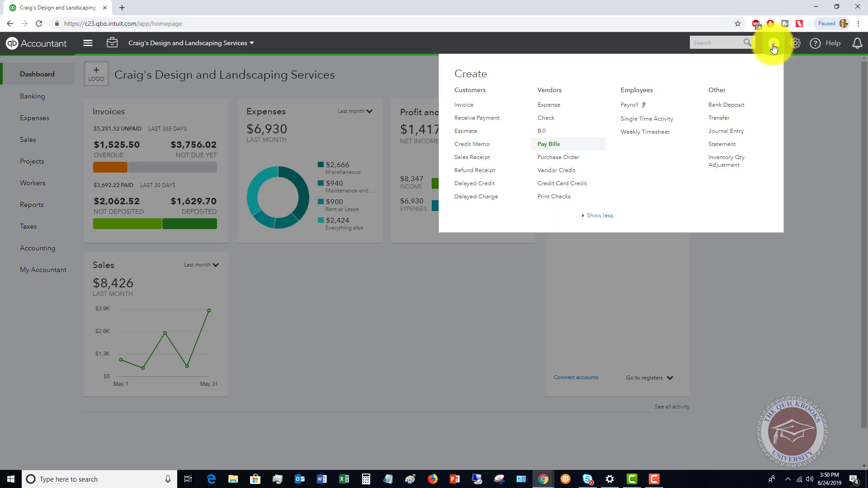
left_click(554, 197)
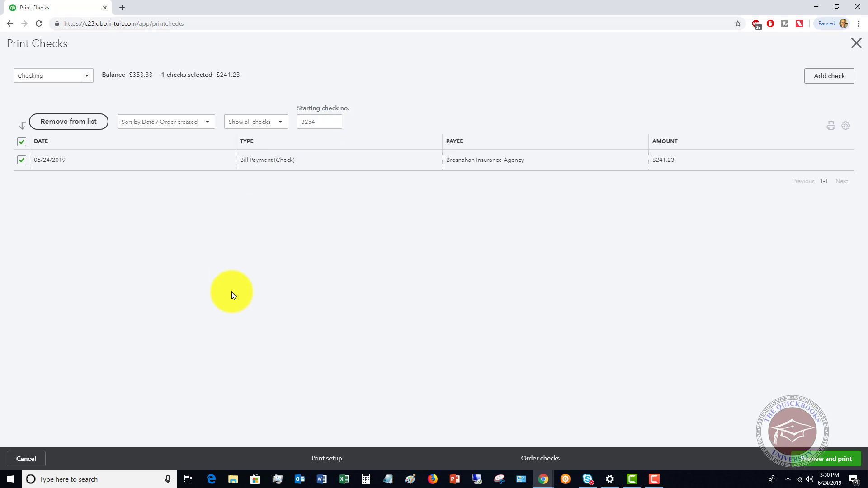
Start print setup with Voucher checks and preview a sample alignment check, then close it
left_click(328, 459)
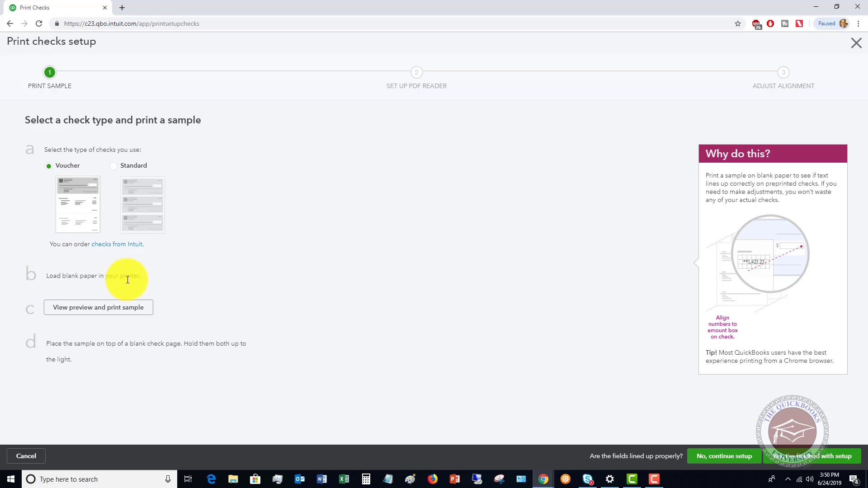
left_click(93, 311)
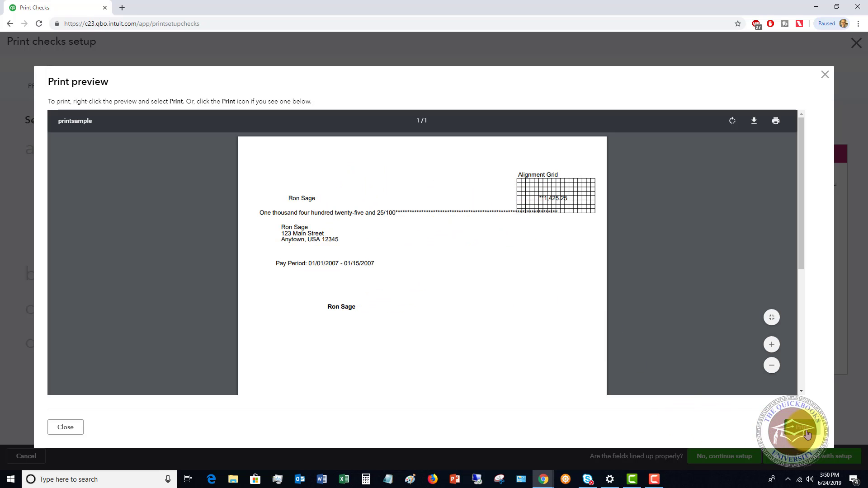
left_click(824, 81)
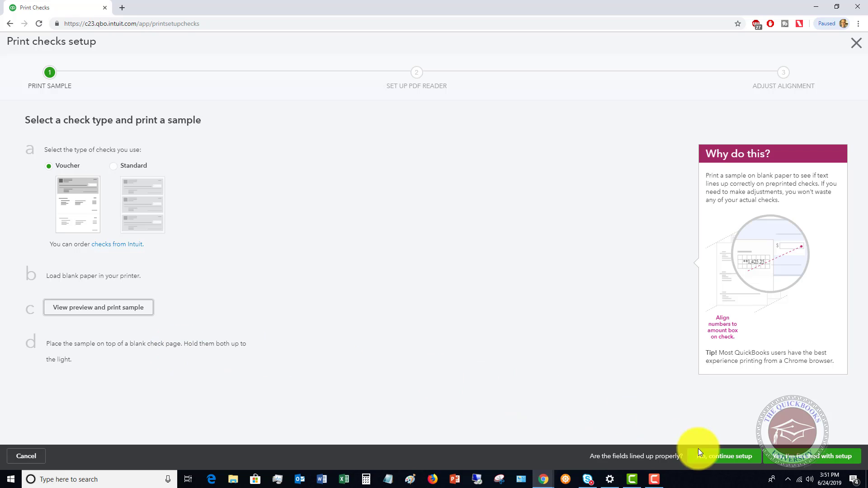
Continue the check setup past the PDF reader step to Fine-tune alignment
left_click(711, 456)
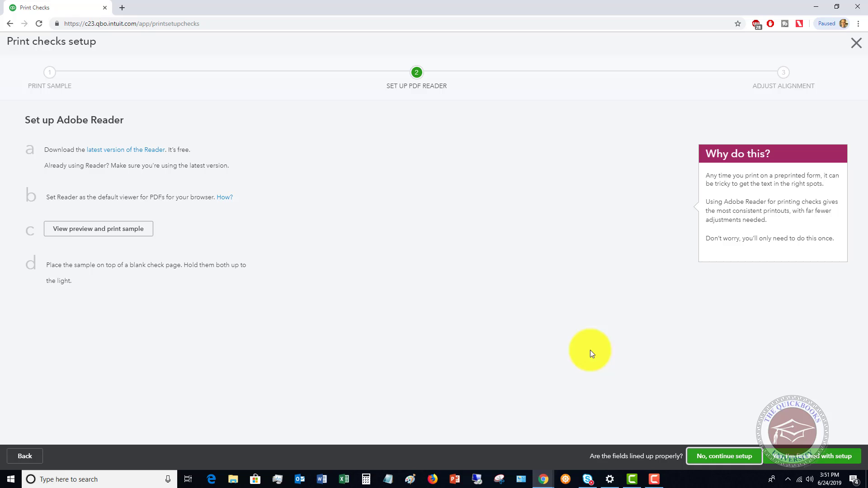
left_click(720, 458)
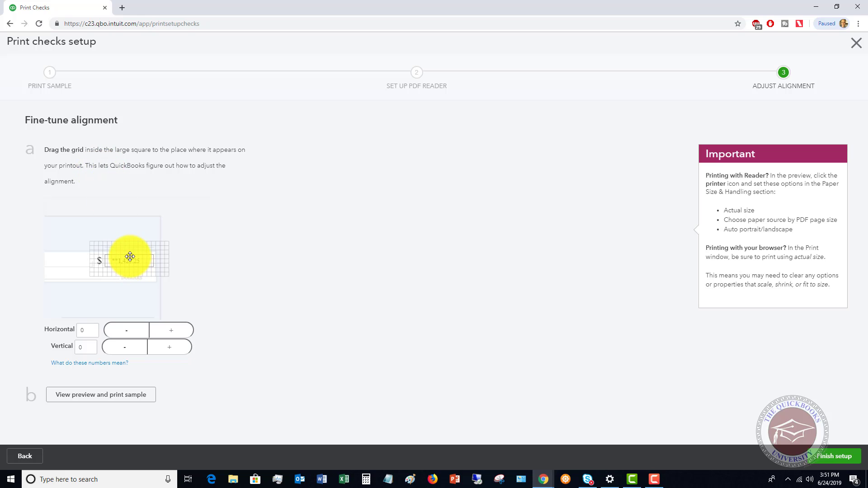
Drag the alignment grid and set the horizontal offset to 13 and vertical to 0
left_click_drag(130, 256, 124, 256)
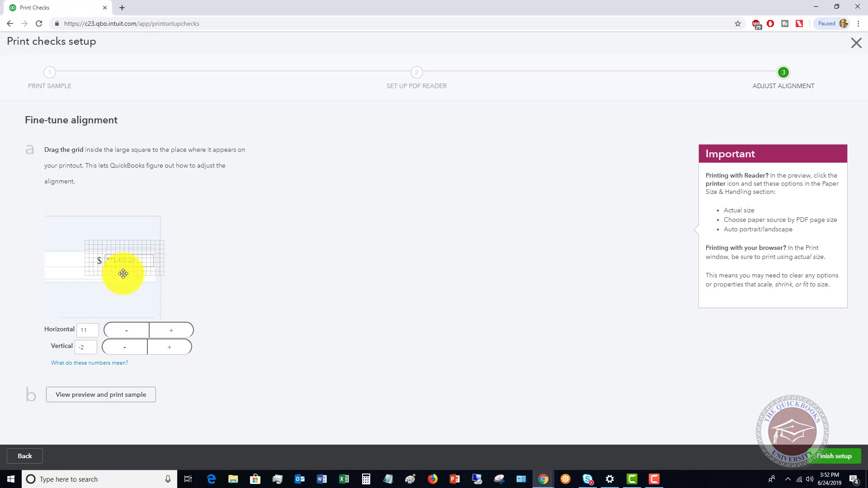
left_click(170, 332)
left_click(171, 333)
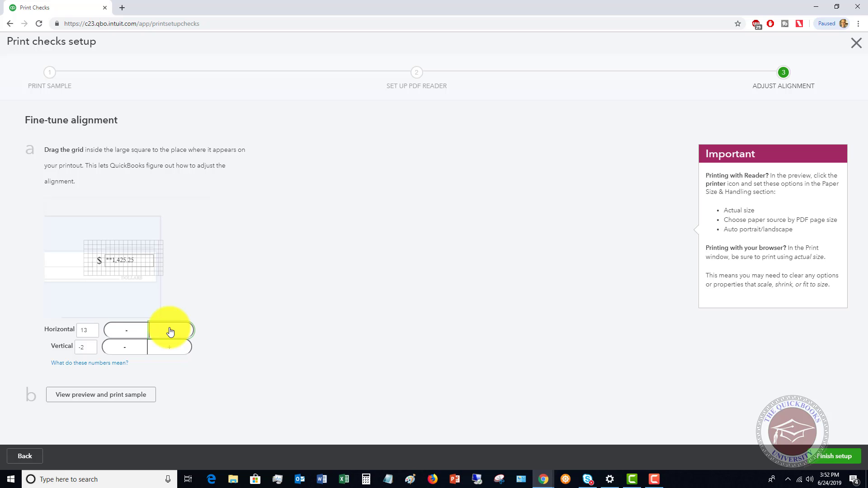
left_click(134, 334)
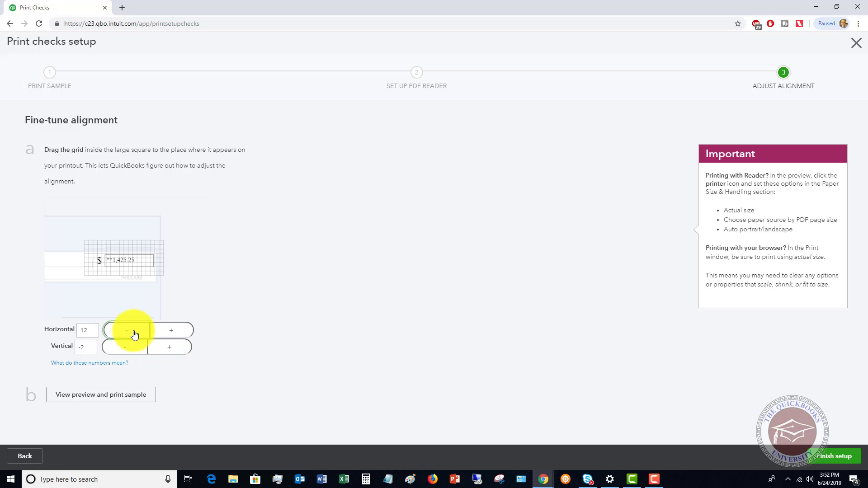
left_click(171, 333)
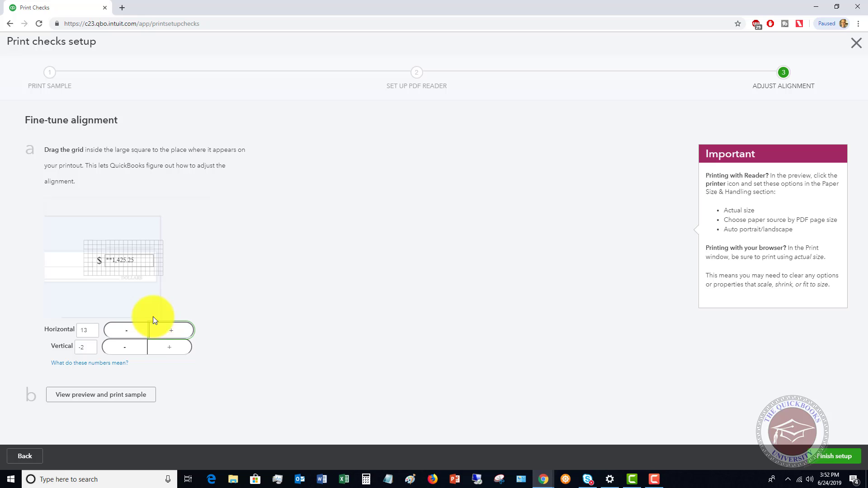
left_click(167, 349)
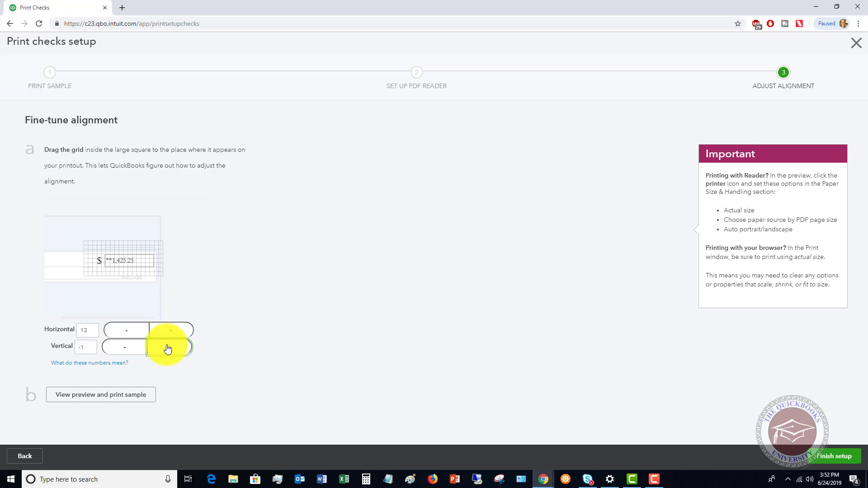
left_click(167, 349)
left_click(129, 335)
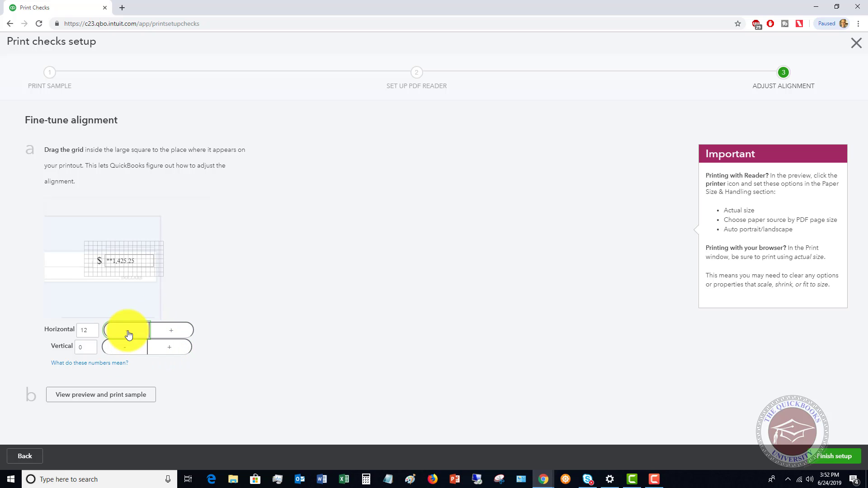
left_click(170, 332)
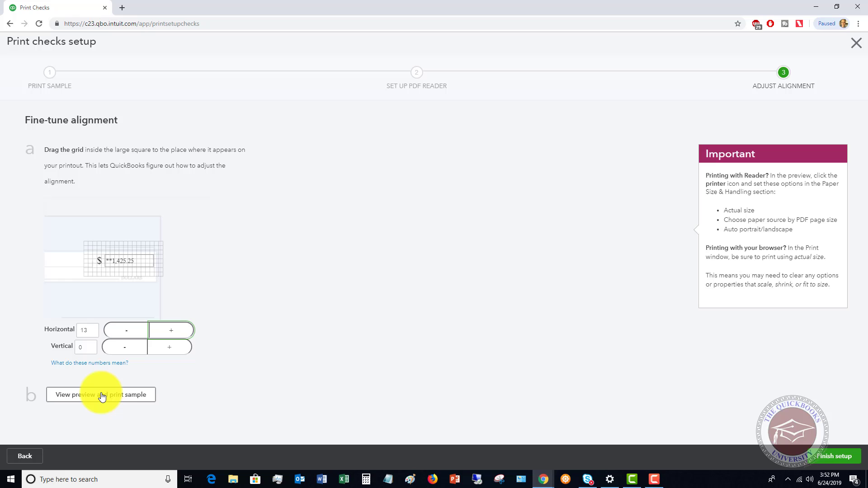
Preview a sample check with the new alignment, then close the preview
left_click(149, 394)
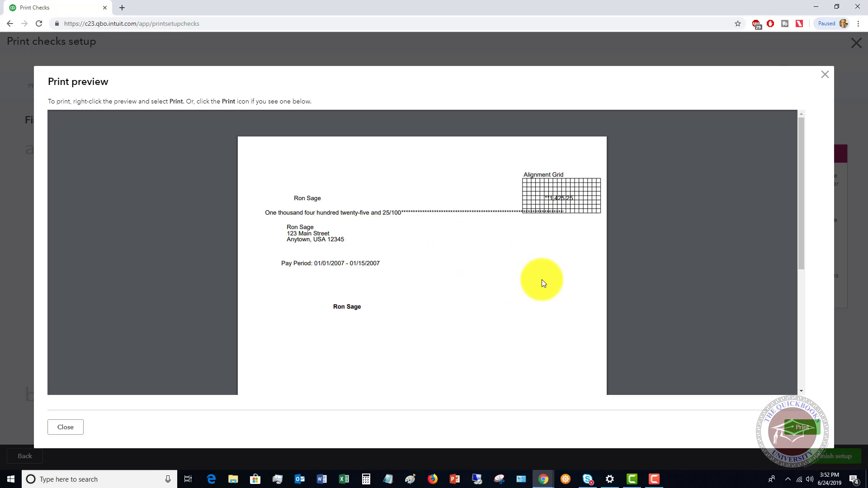
mouse_move(588, 294)
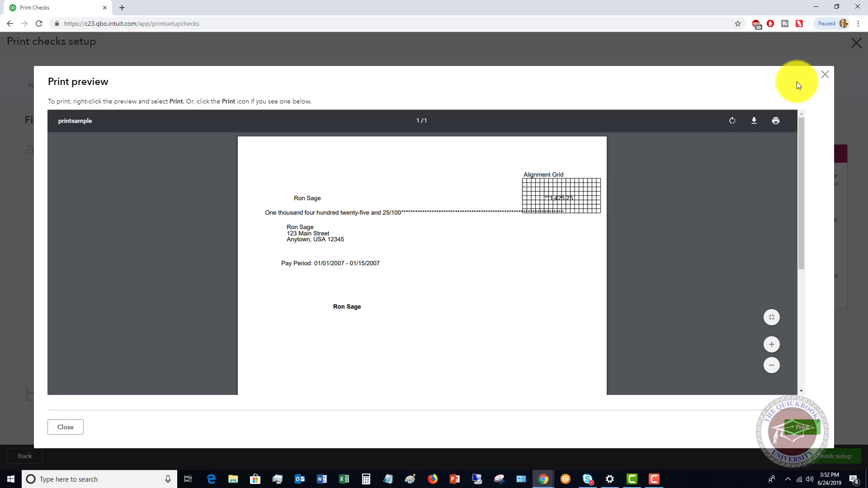
left_click(824, 74)
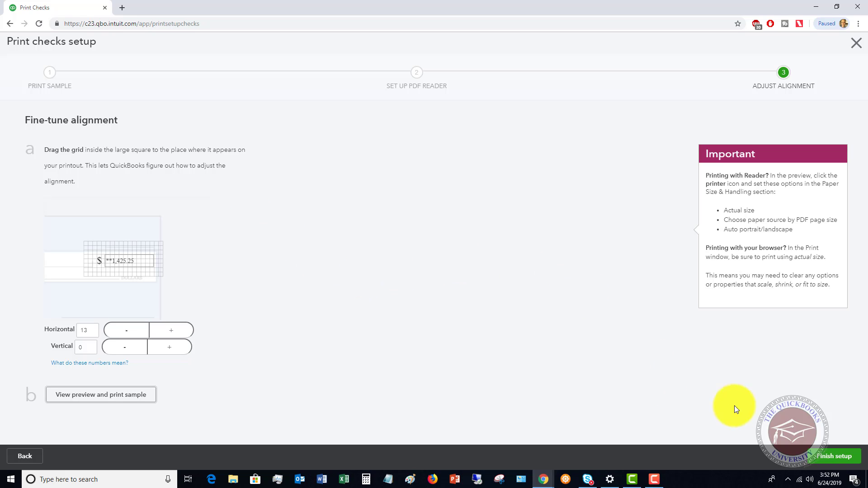
Finish setup and preview the $241.23 voucher check to Brosnahan Insurance Agency dated 06/24/2019
left_click(834, 456)
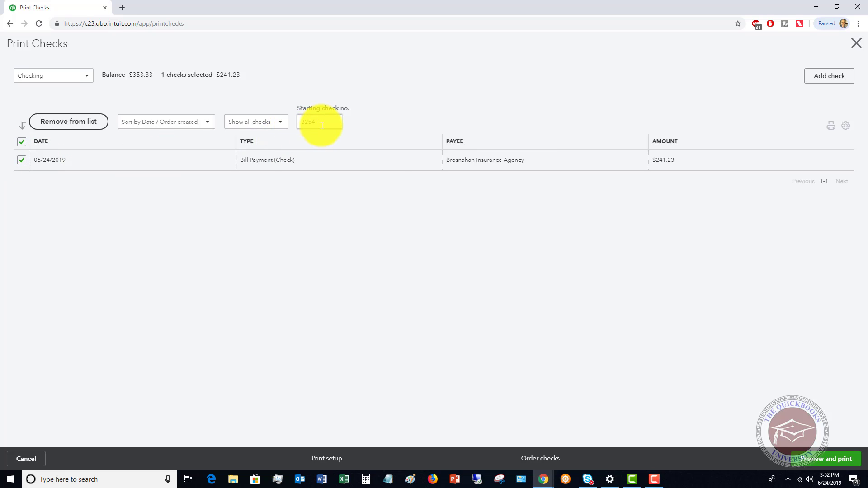
left_click(829, 461)
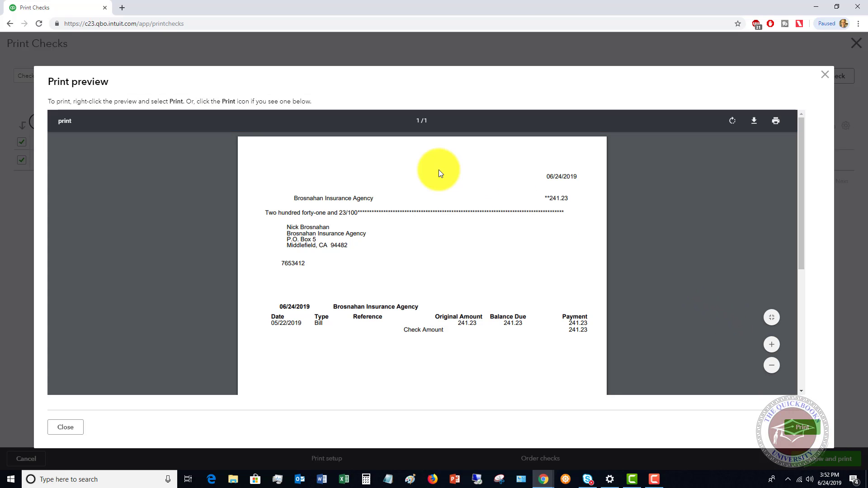
scroll(435, 171, "down", 5)
scroll(434, 174, "up", 3)
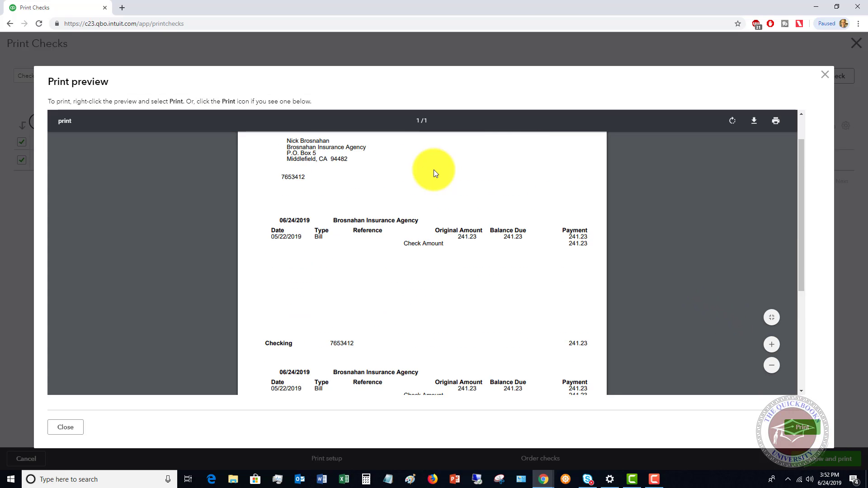
scroll(433, 174, "up", 2)
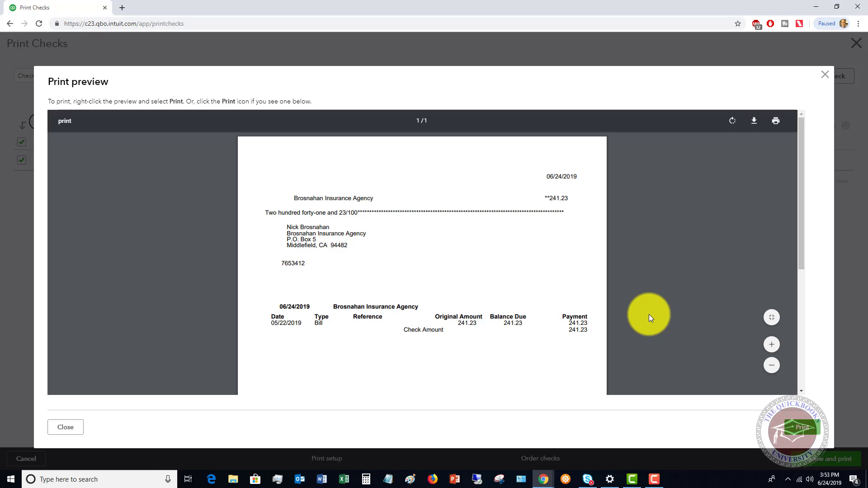
Confirm the check printed correctly, clearing the queue with next check number 3255
left_click(824, 75)
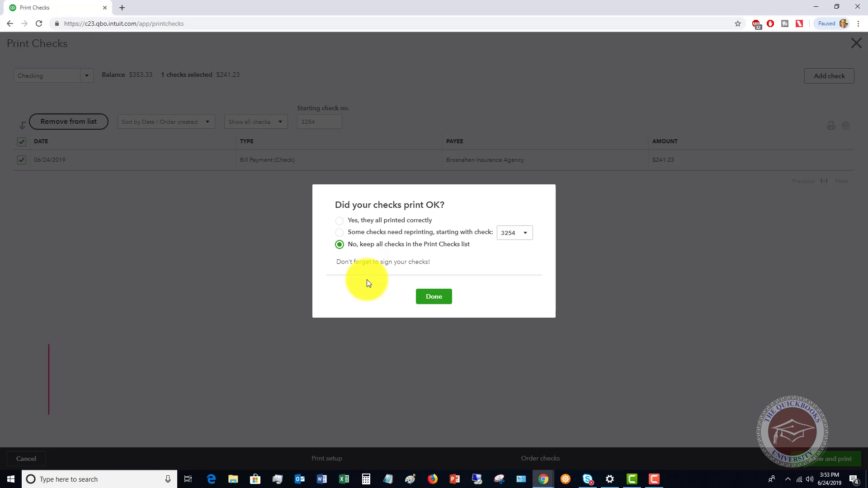
left_click(341, 224)
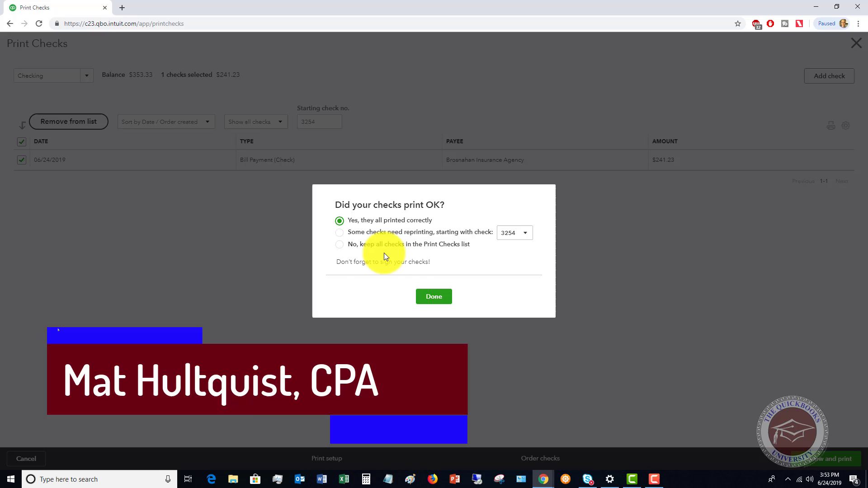
left_click(432, 297)
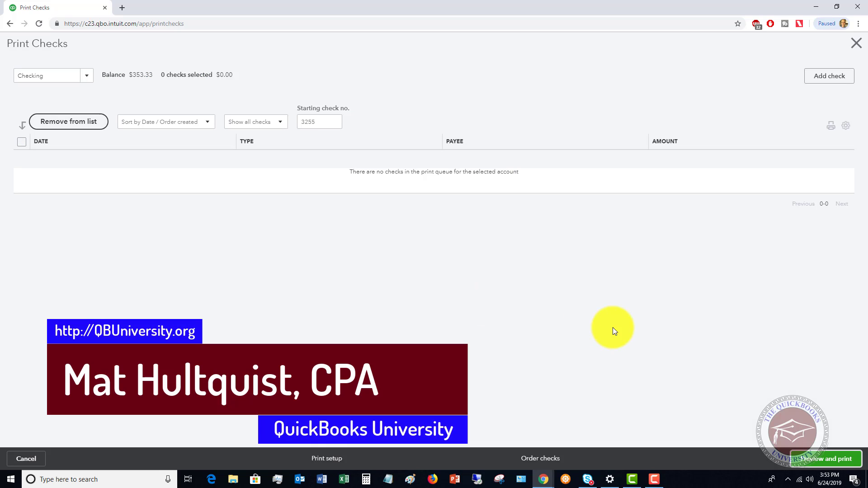